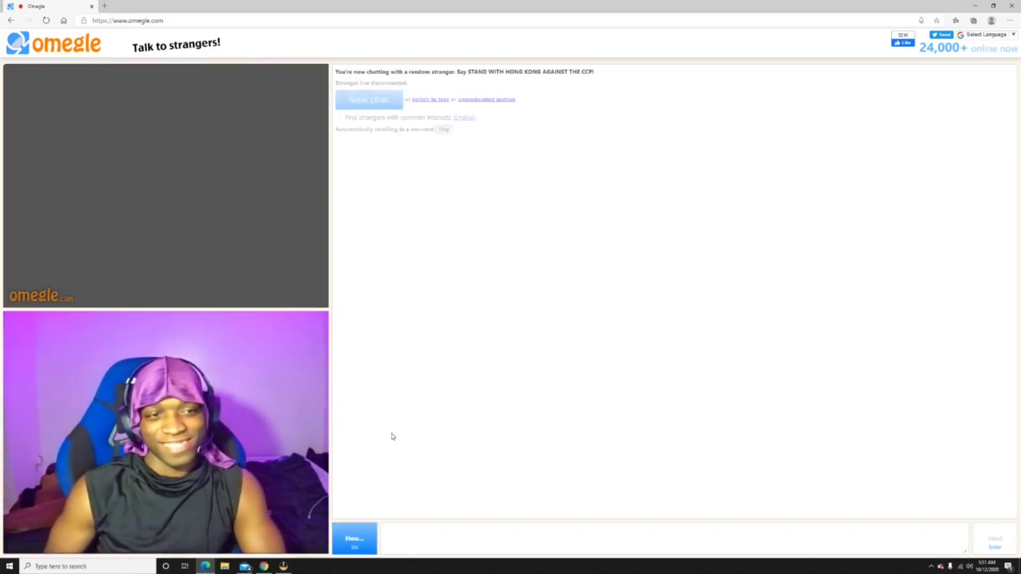
- Skip to a new Omegle chat and wait for the next random stranger's video to load
key(Escape)
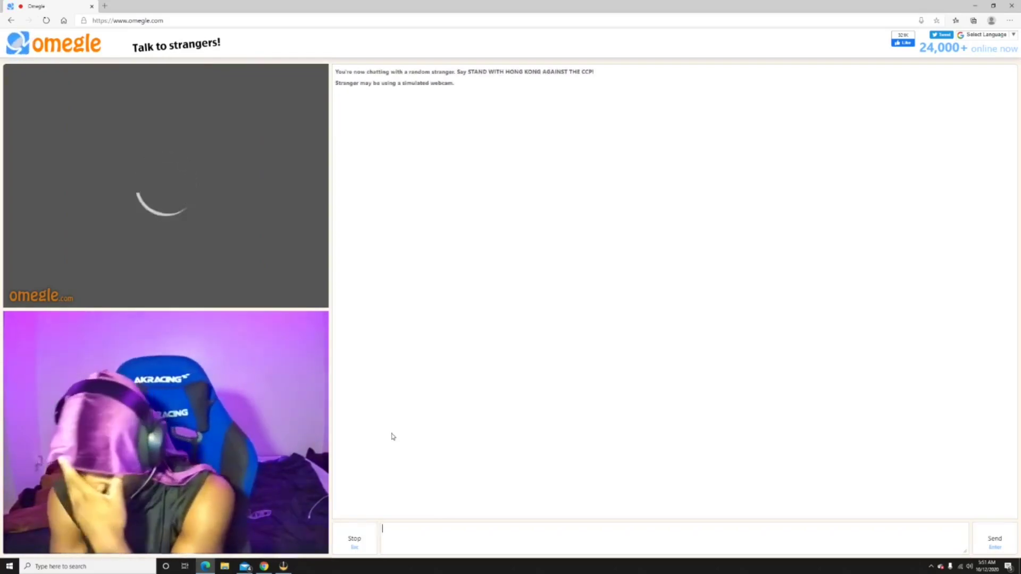